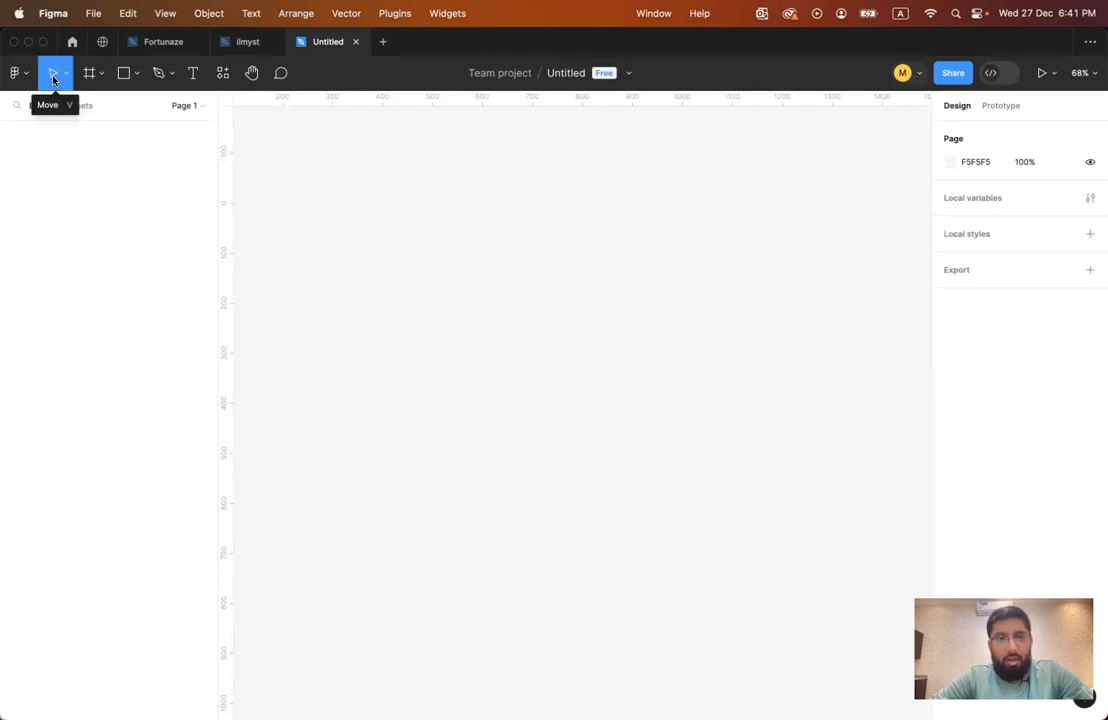
# Draw a rectangle about 593 × 619 on the empty canvas and keep it selected
pyautogui.click(120, 76)
pyautogui.moveTo(336, 199); pyautogui.dragTo(633, 508)
pyautogui.click(665, 352)
pyautogui.click(606, 324)
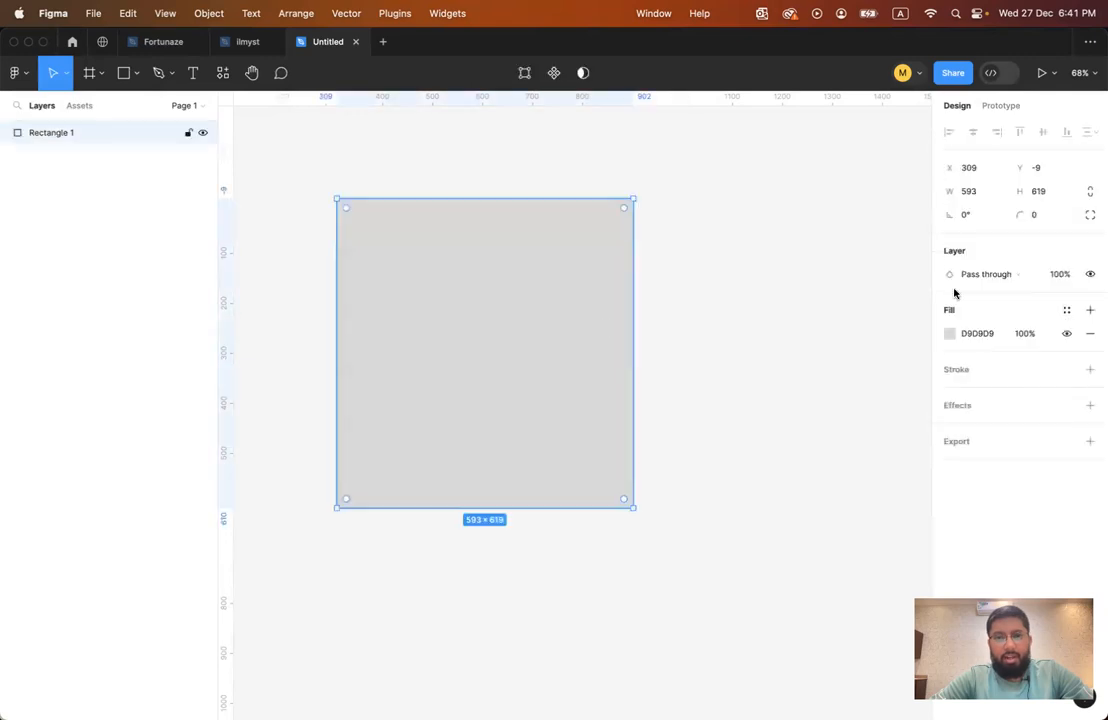
# Set the rectangle's fill colour to red FF0000
pyautogui.click(949, 333)
pyautogui.click(929, 343)
pyautogui.click(861, 265)
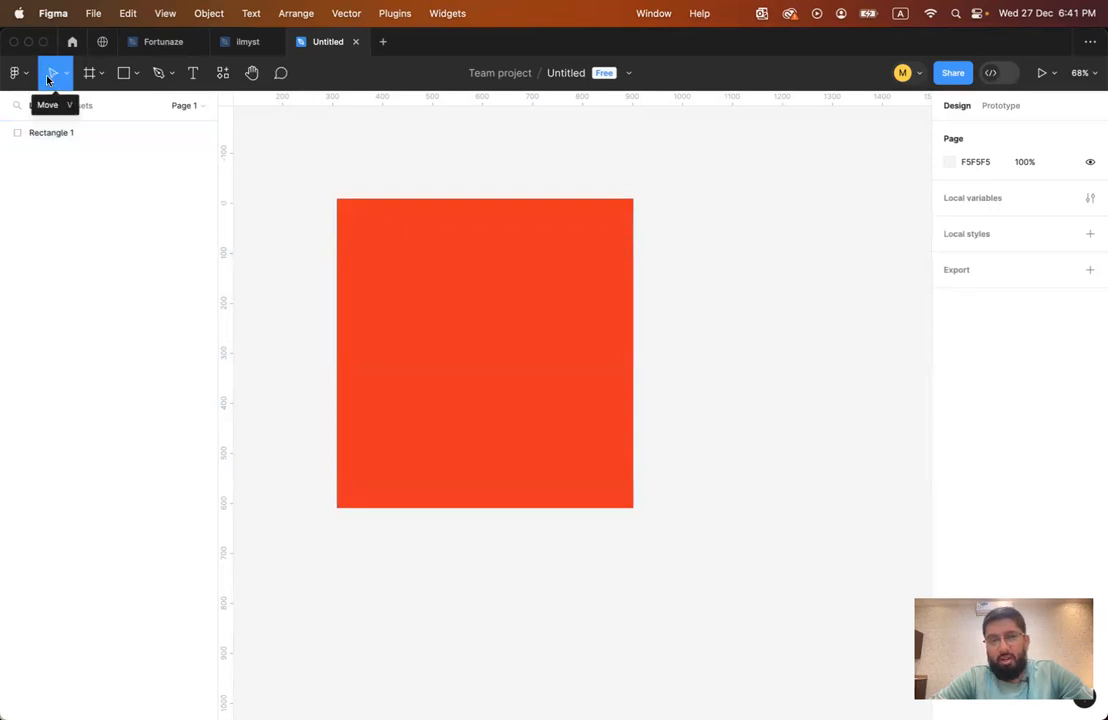
# Practise selecting the red rectangle and clearing the selection again
pyautogui.click(464, 355)
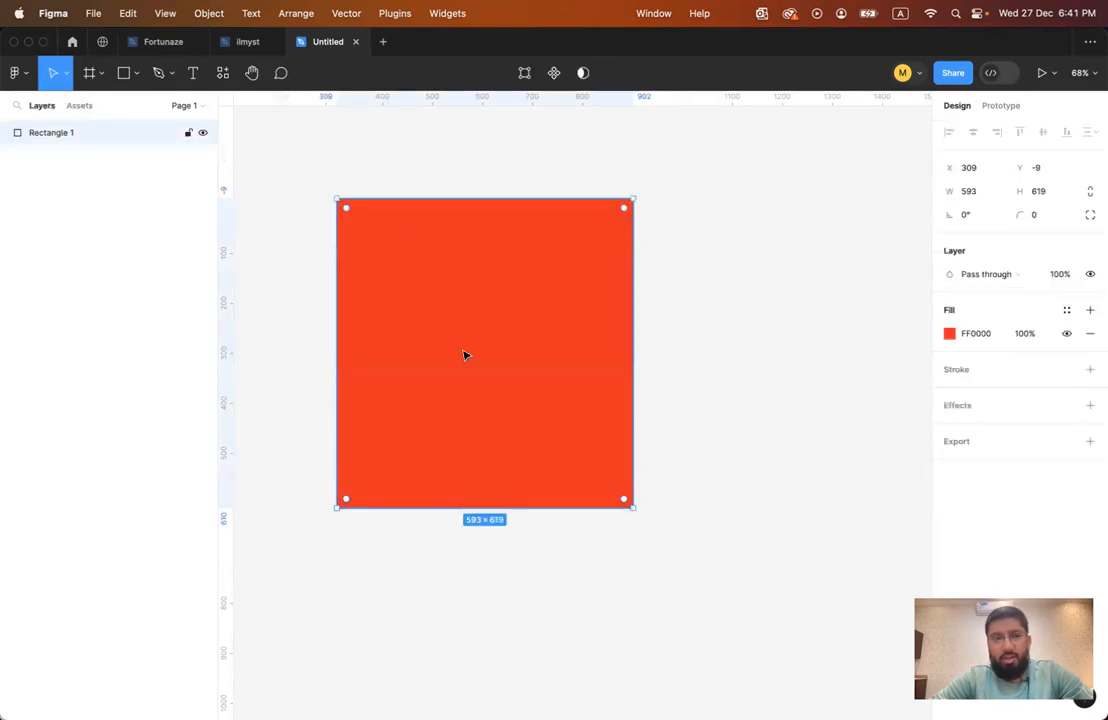
pyautogui.click(389, 170)
pyautogui.click(426, 307)
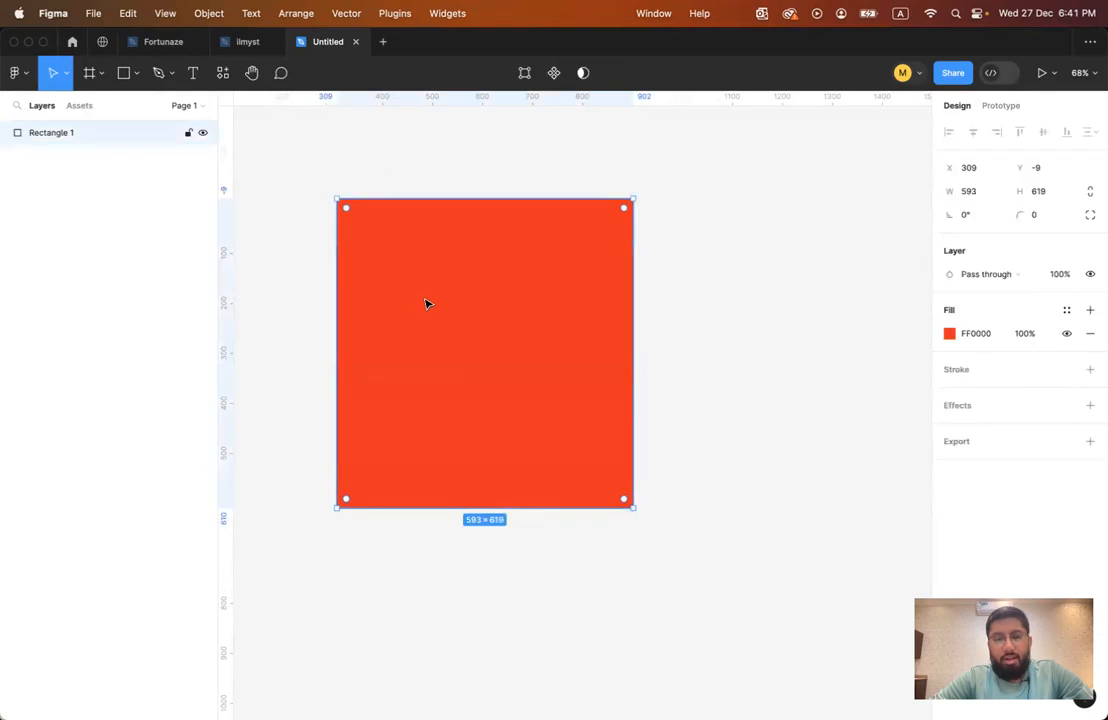
pyautogui.click(420, 192)
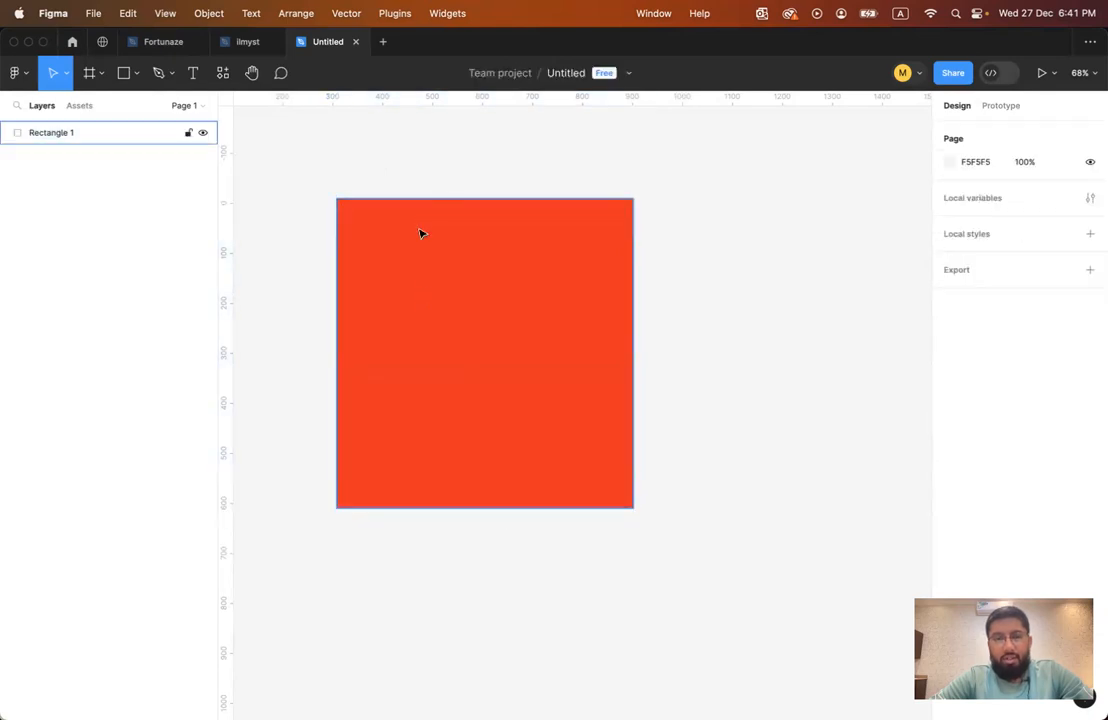
# Shrink the red rectangle to about 246 × 257 and scatter five copies of it around the canvas
pyautogui.click(420, 233)
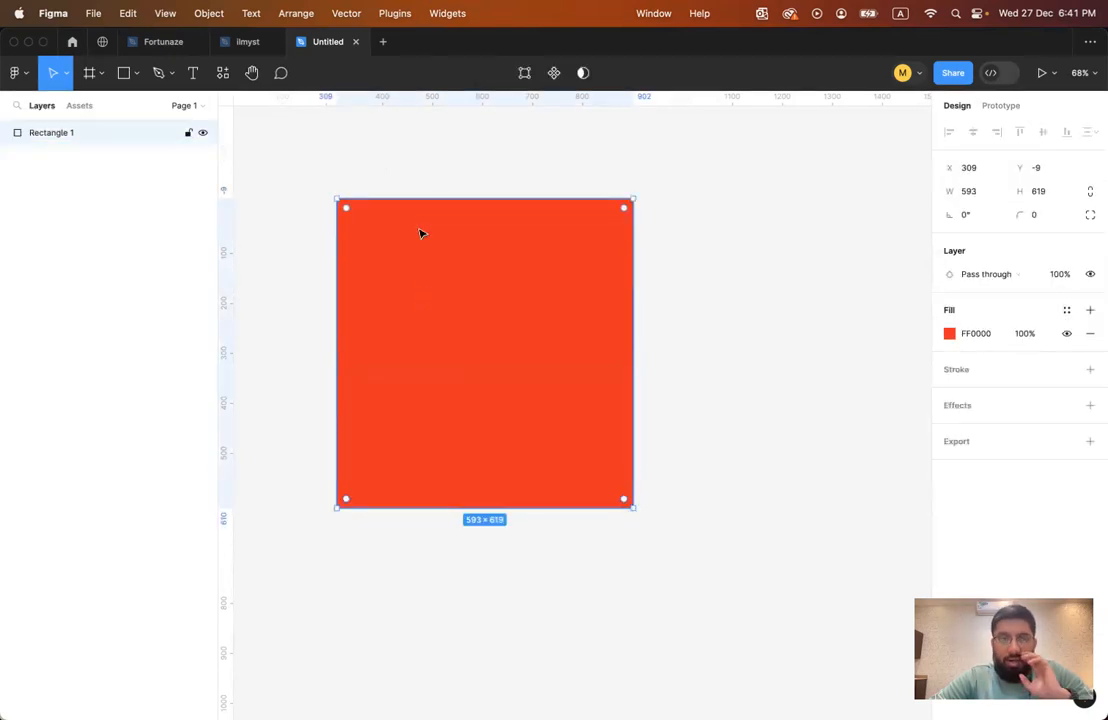
pyautogui.moveTo(633, 507); pyautogui.dragTo(627, 500)
pyautogui.moveTo(476, 368); pyautogui.dragTo(741, 387)
pyautogui.moveTo(741, 387); pyautogui.dragTo(714, 238)
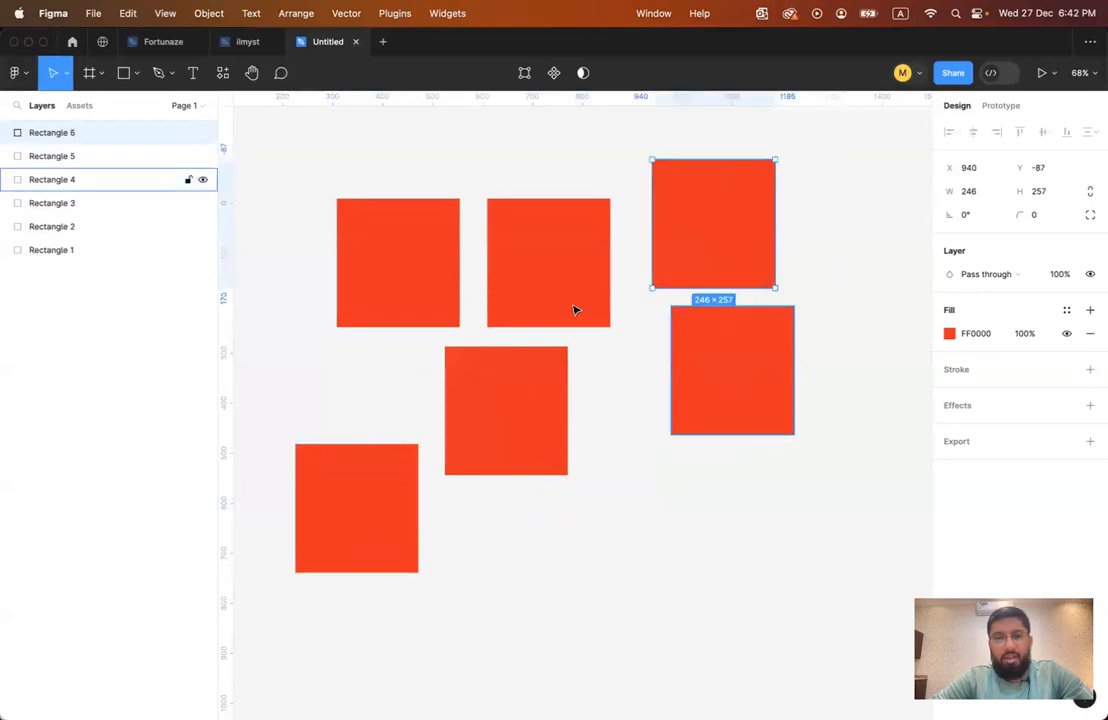
# Select different red squares one at a time, ending on the middle square of the upper row
pyautogui.click(575, 310)
pyautogui.click(687, 356)
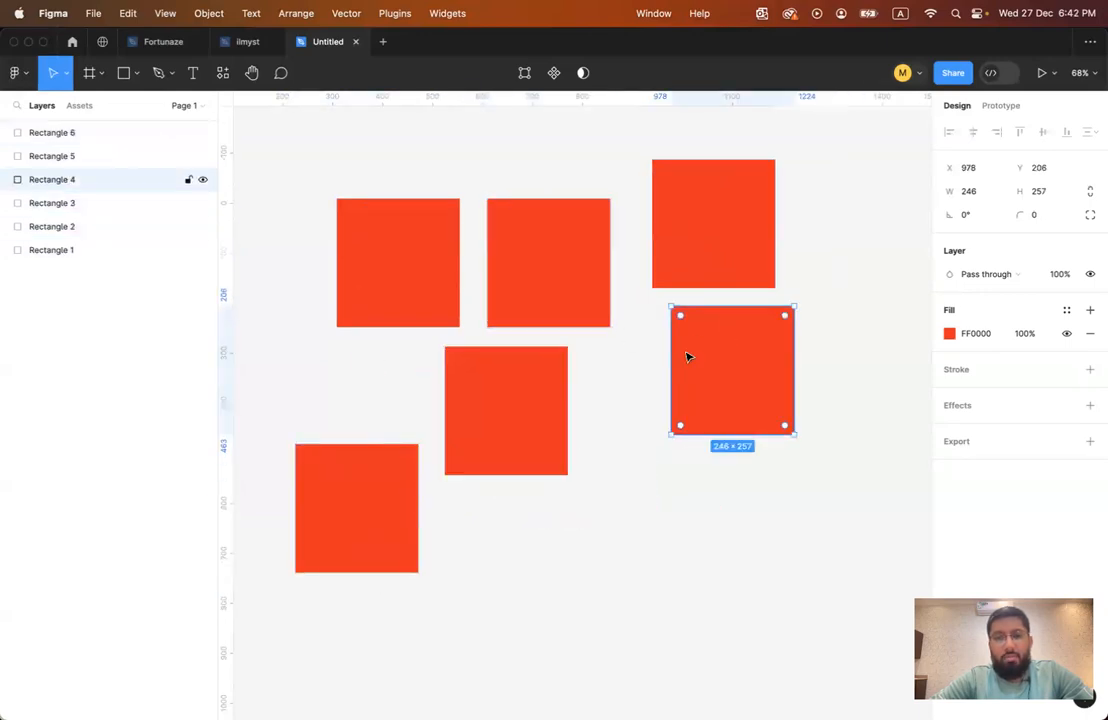
pyautogui.click(599, 288)
pyautogui.click(519, 415)
pyautogui.click(697, 265)
pyautogui.click(592, 318)
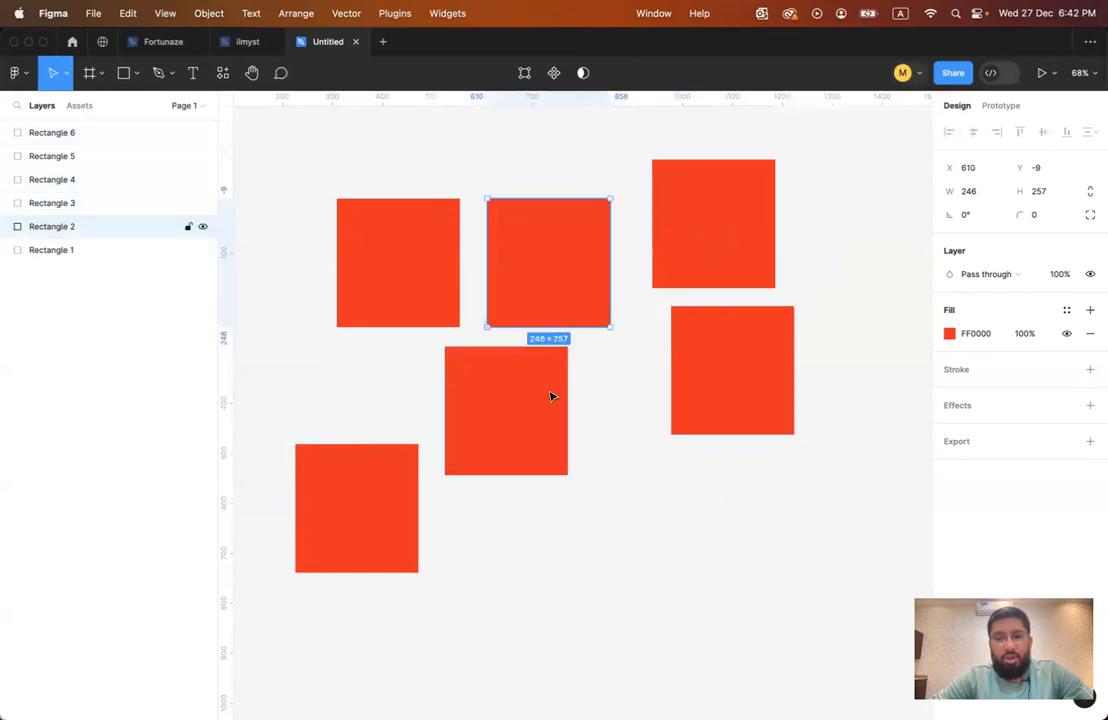
pyautogui.click(560, 360)
pyautogui.click(749, 376)
pyautogui.click(732, 257)
pyautogui.click(586, 299)
pyautogui.click(506, 397)
pyautogui.click(556, 270)
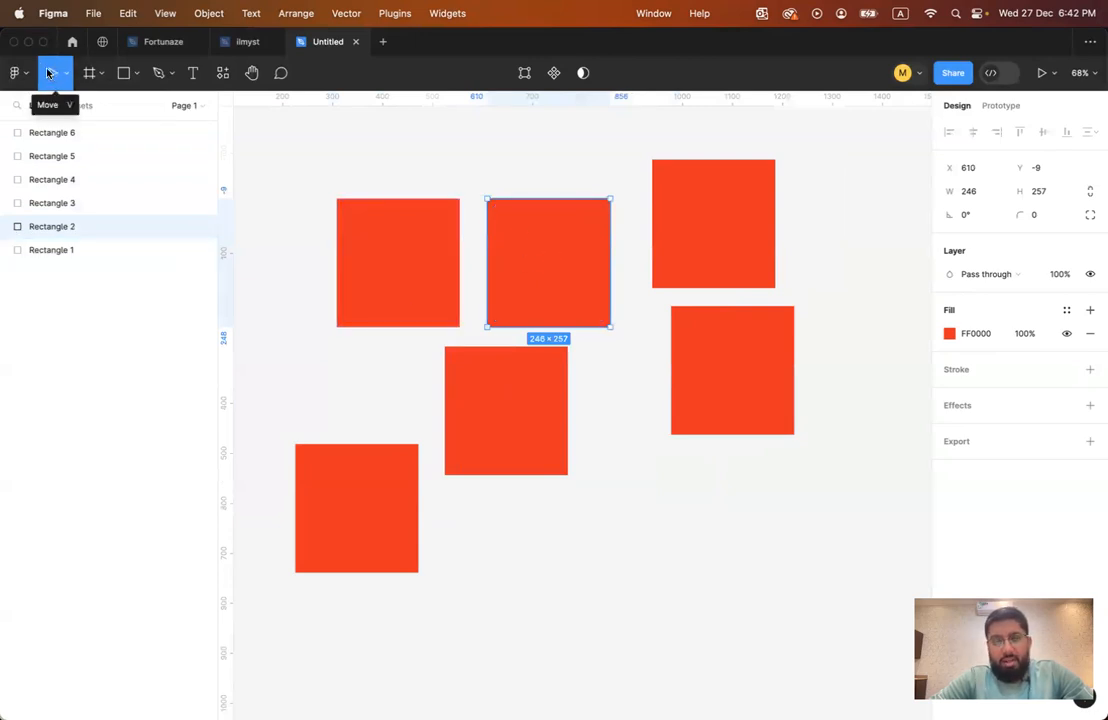
# Round all corners of the upper-left square to a radius of about 35
pyautogui.click(408, 235)
pyautogui.scroll(5, 385, 228)
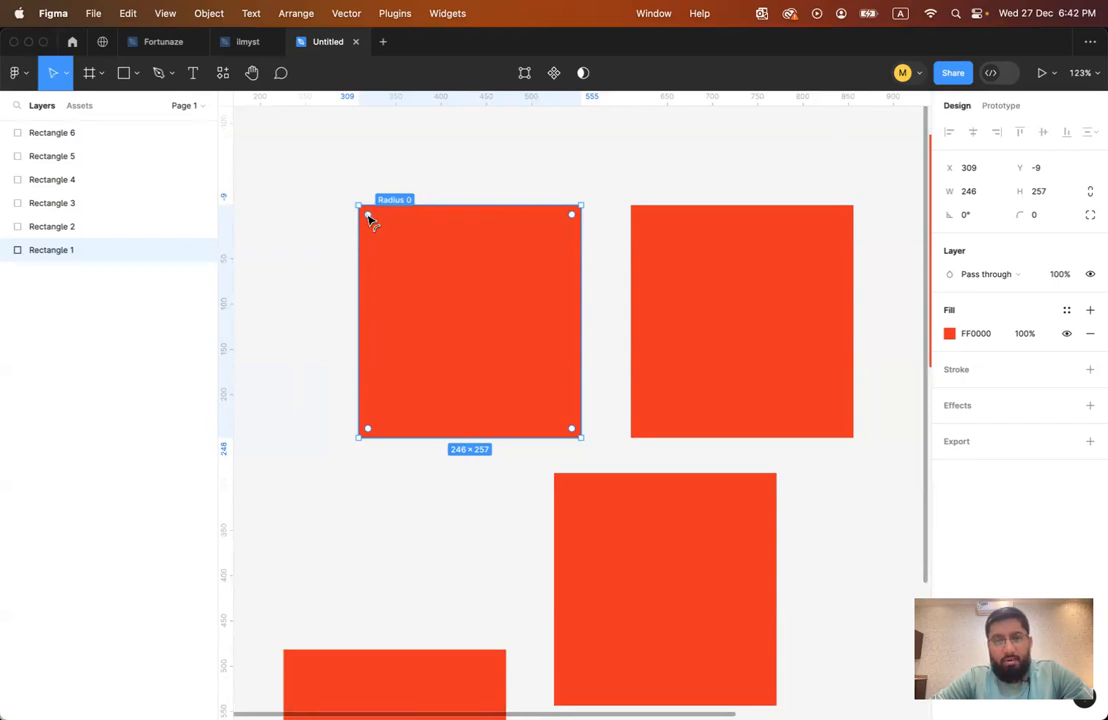
pyautogui.moveTo(368, 218); pyautogui.dragTo(399, 241)
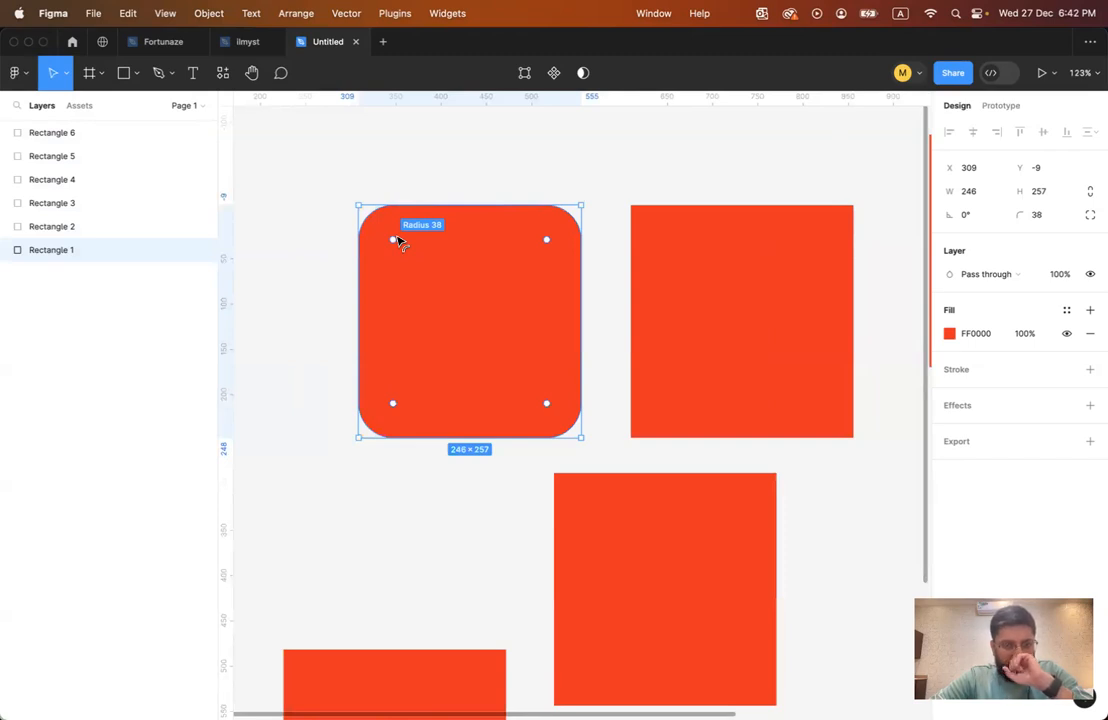
pyautogui.moveTo(399, 241)
pyautogui.mouseDown()
pyautogui.moveTo(445, 277)
pyautogui.moveTo(386, 238)
pyautogui.mouseUp()
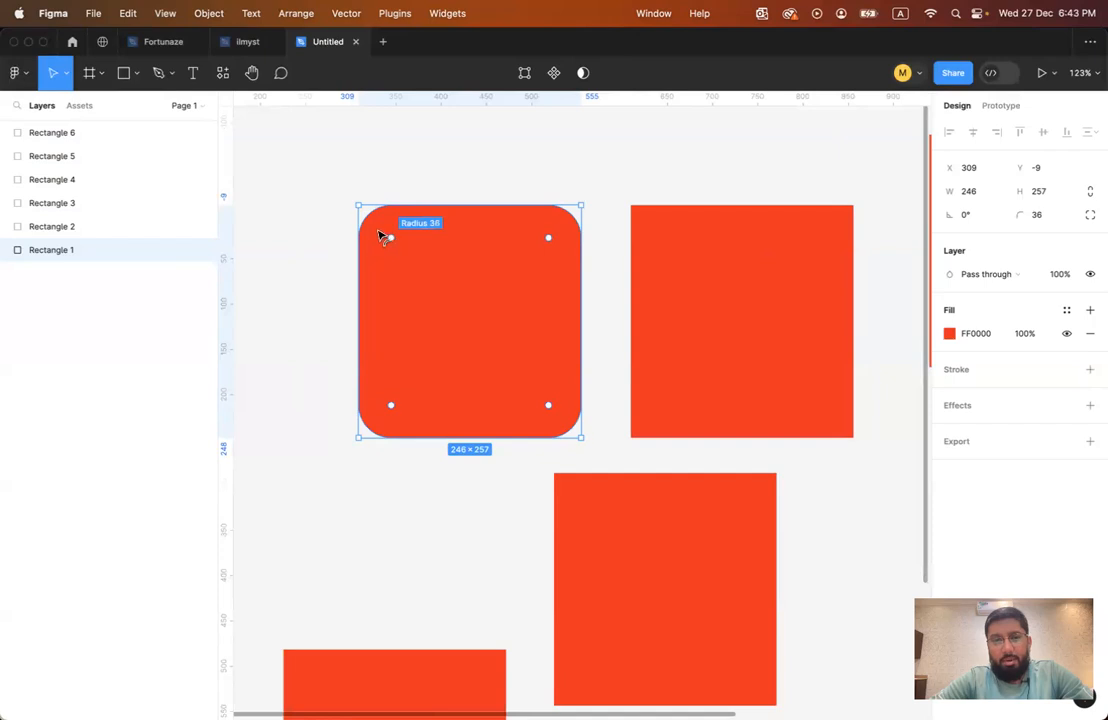
pyautogui.moveTo(380, 235); pyautogui.dragTo(381, 226)
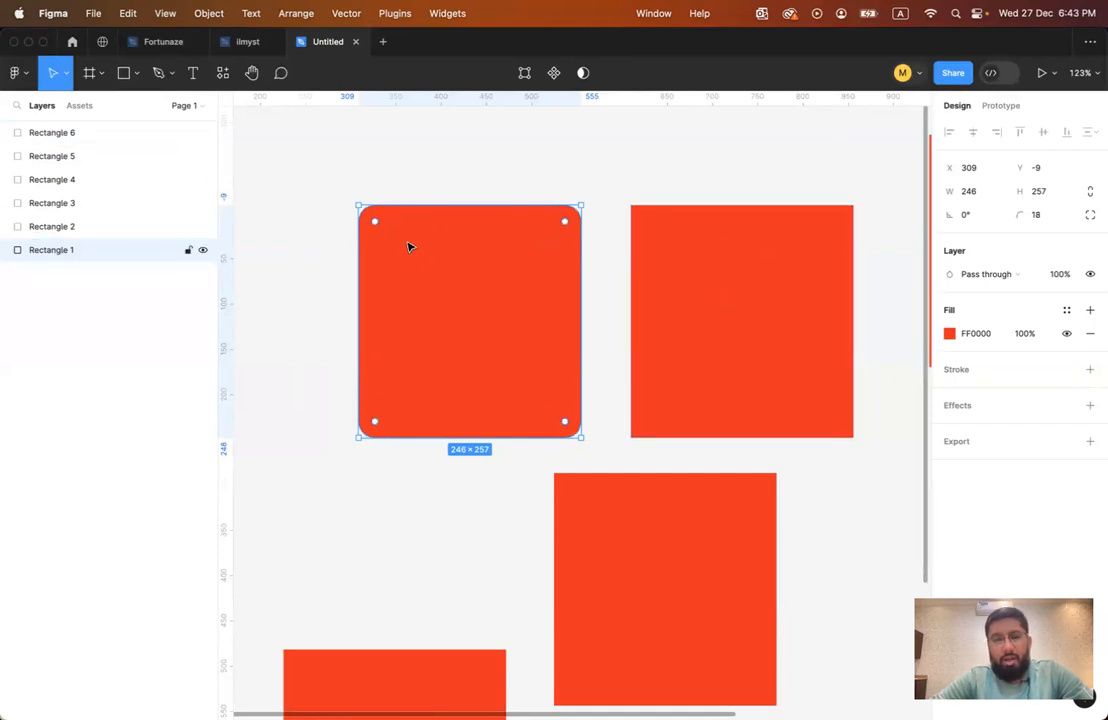
pyautogui.moveTo(374, 222); pyautogui.dragTo(397, 239)
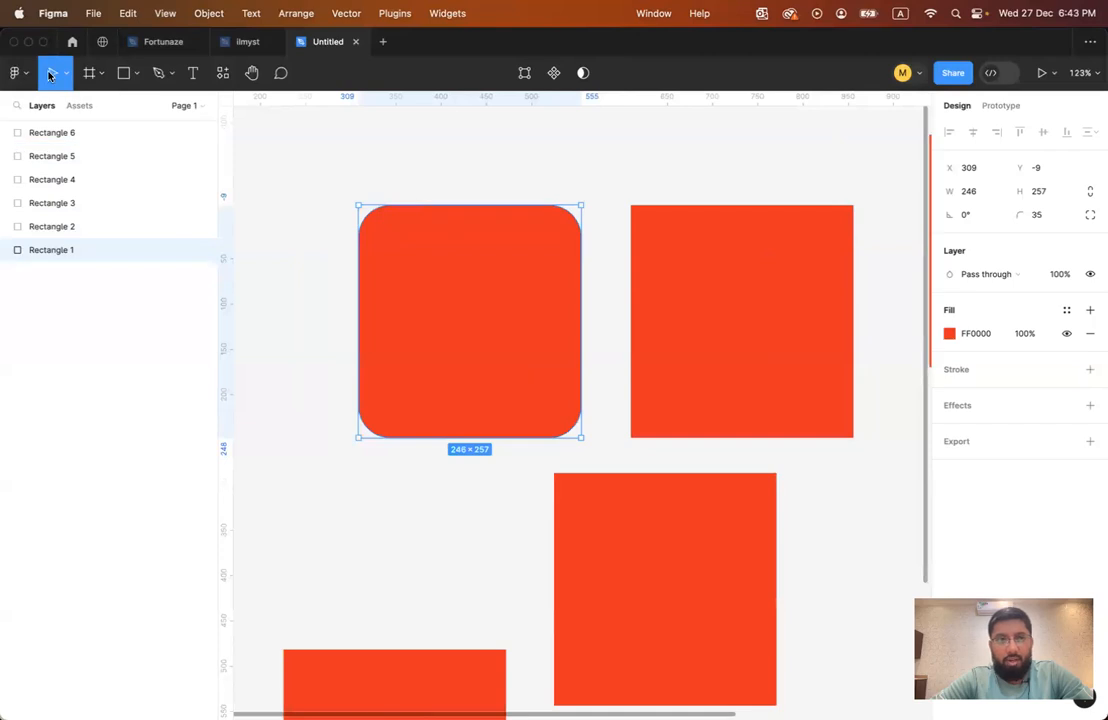
# Move the rounded square to X 238, Y -54 and its neighbour to X 508, Y -54 so they line up in a row
pyautogui.moveTo(440, 300); pyautogui.dragTo(465, 272)
pyautogui.click(670, 299)
pyautogui.moveTo(670, 299); pyautogui.dragTo(665, 307)
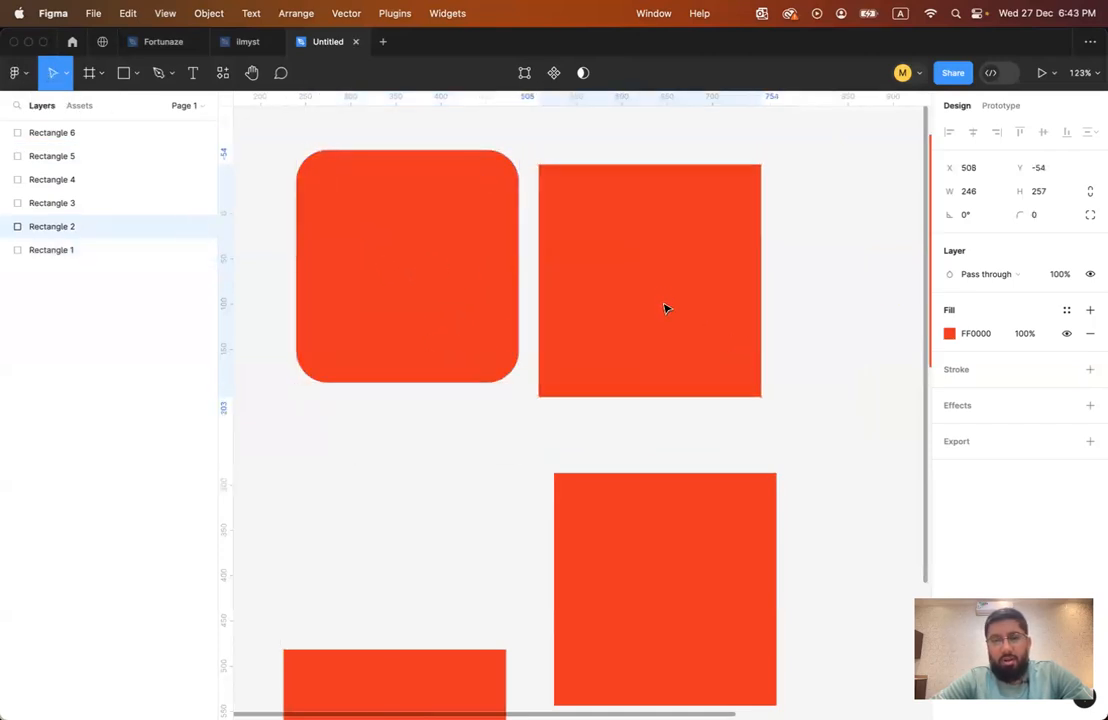
pyautogui.click(652, 536)
pyautogui.click(438, 324)
pyautogui.click(626, 554)
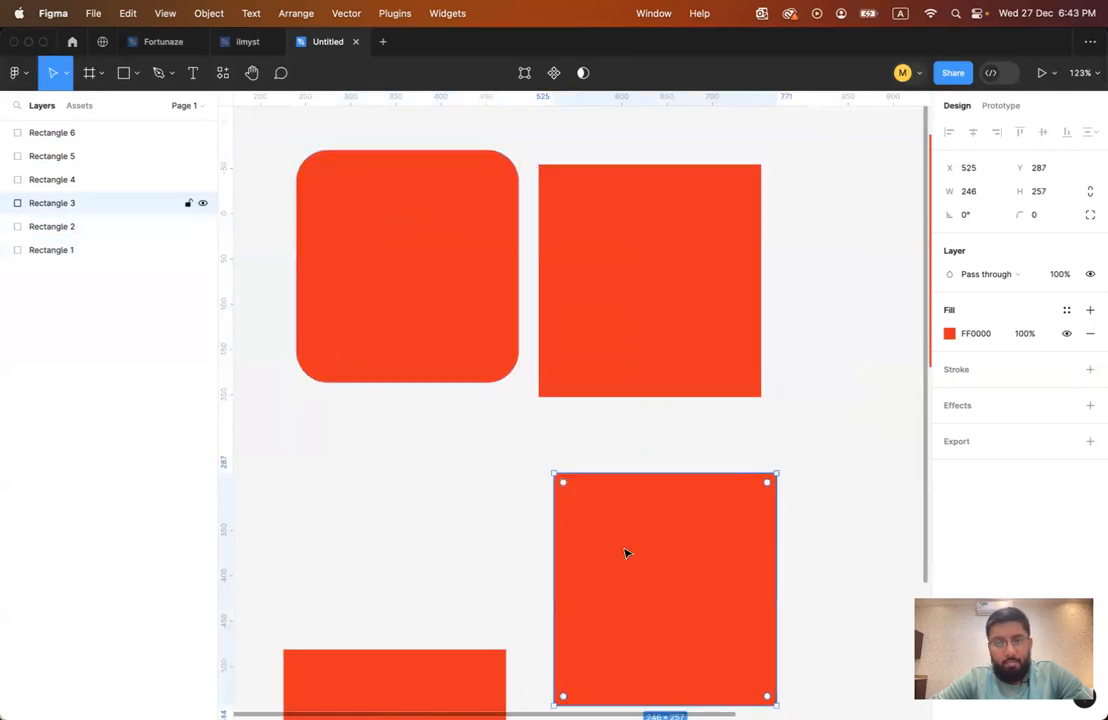
pyautogui.click(475, 293)
pyautogui.moveTo(480, 301); pyautogui.dragTo(477, 314)
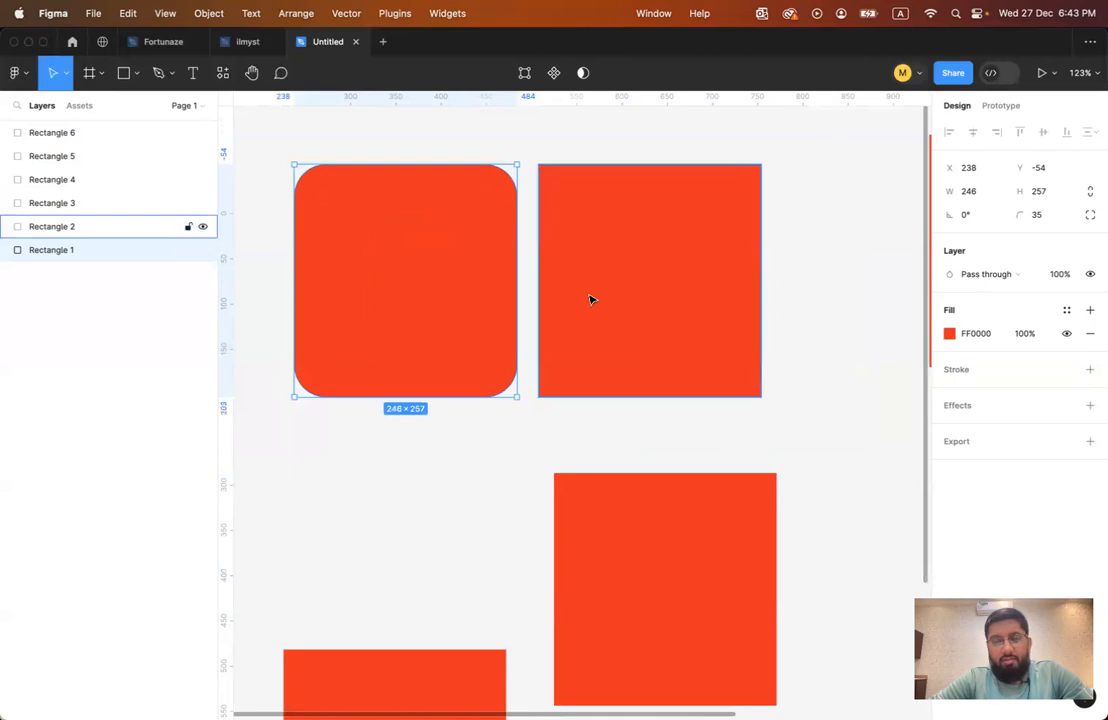
# Extend the selection from the rounded square to all six squares, and reduce it to the rounded square alone
pyautogui.scroll(-6, 554, 366)
pyautogui.hscroll(2, 554, 368)
pyautogui.scroll(-1, 554, 368)
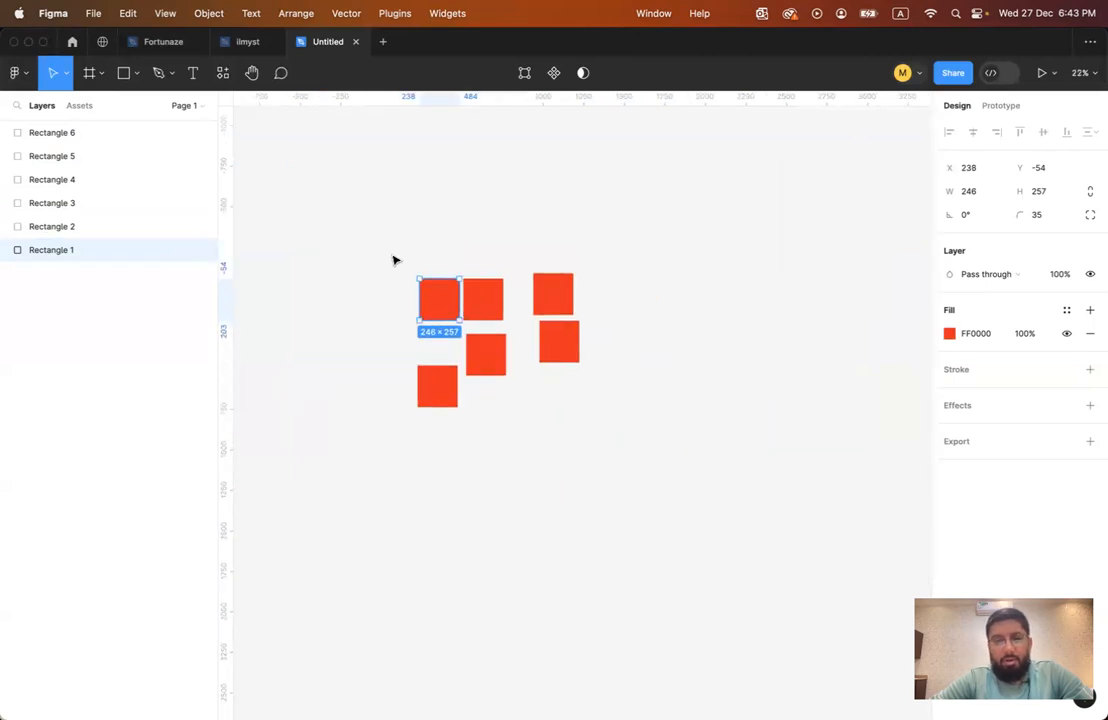
pyautogui.scroll(4, 406, 279)
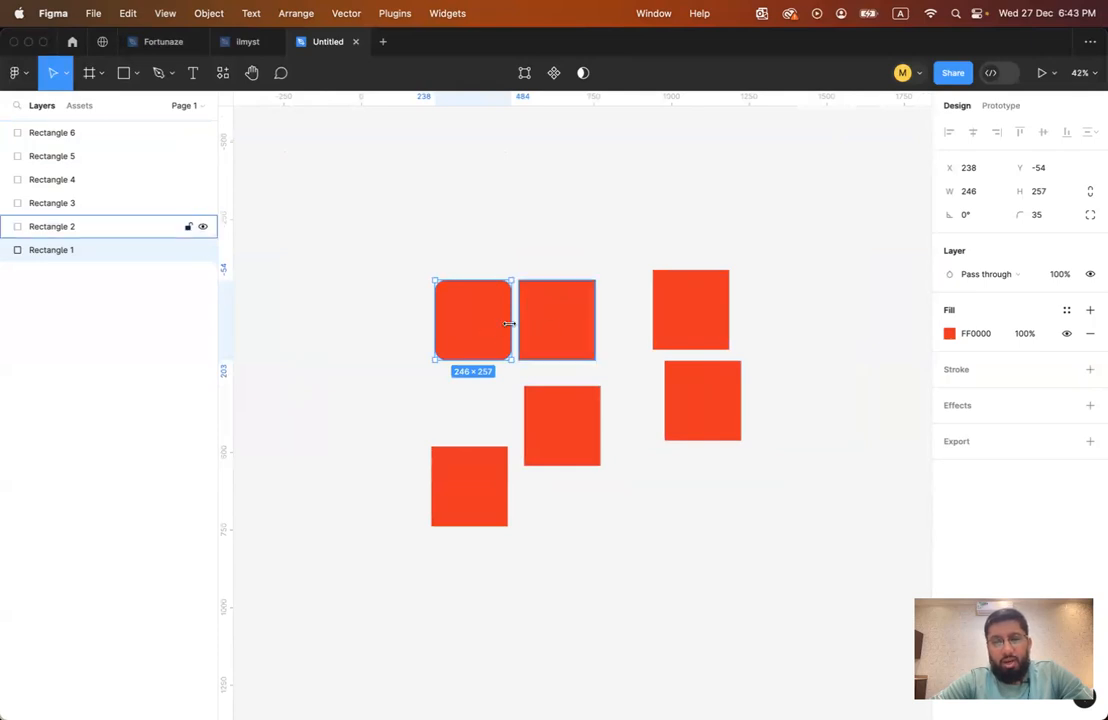
pyautogui.keyDown('shift'); pyautogui.click(558, 320); pyautogui.keyUp('shift')
pyautogui.keyDown('shift'); pyautogui.click(713, 320); pyautogui.keyUp('shift')
pyautogui.keyDown('shift'); pyautogui.click(562, 425); pyautogui.keyUp('shift')
pyautogui.keyDown('shift'); pyautogui.click(700, 405); pyautogui.keyUp('shift')
pyautogui.keyDown('shift'); pyautogui.click(480, 457); pyautogui.keyUp('shift')
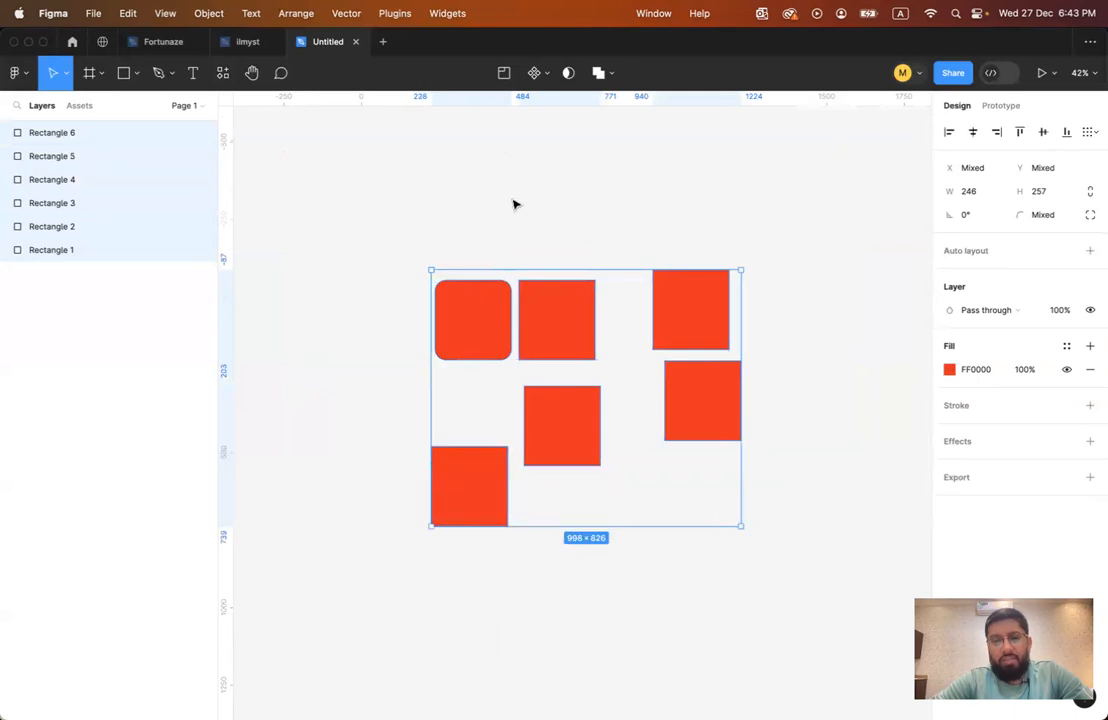
pyautogui.click(465, 317)
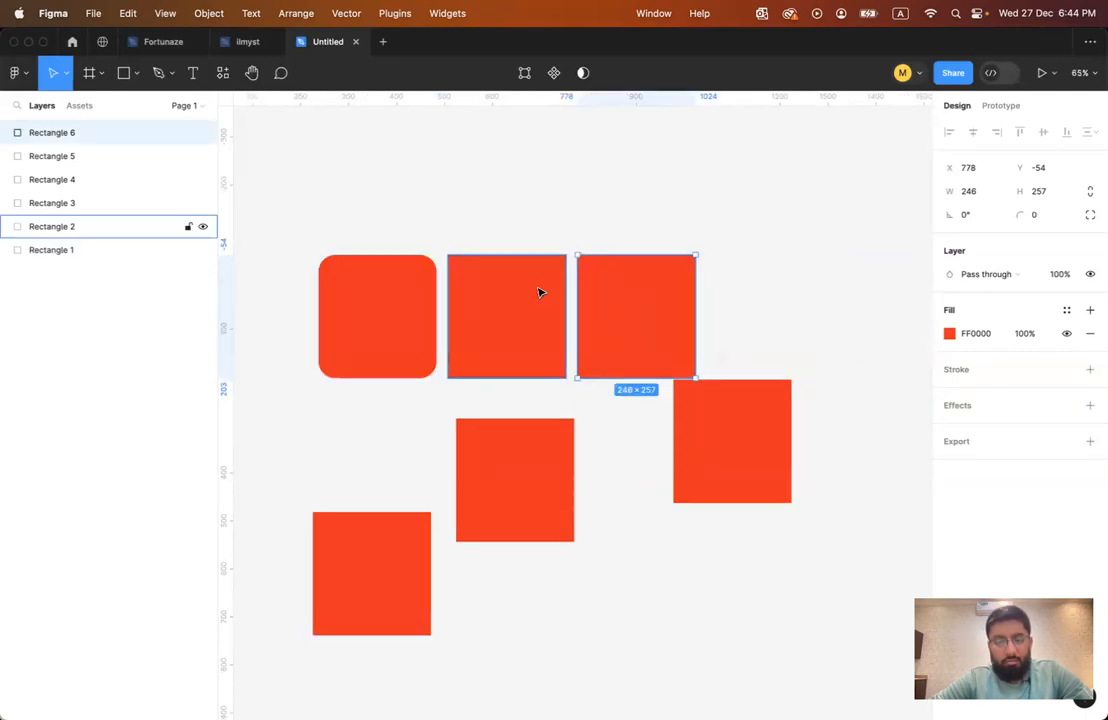
# Select all six squares by adding them one by one, and move them together across the canvas
pyautogui.click(421, 295)
pyautogui.moveTo(432, 299)
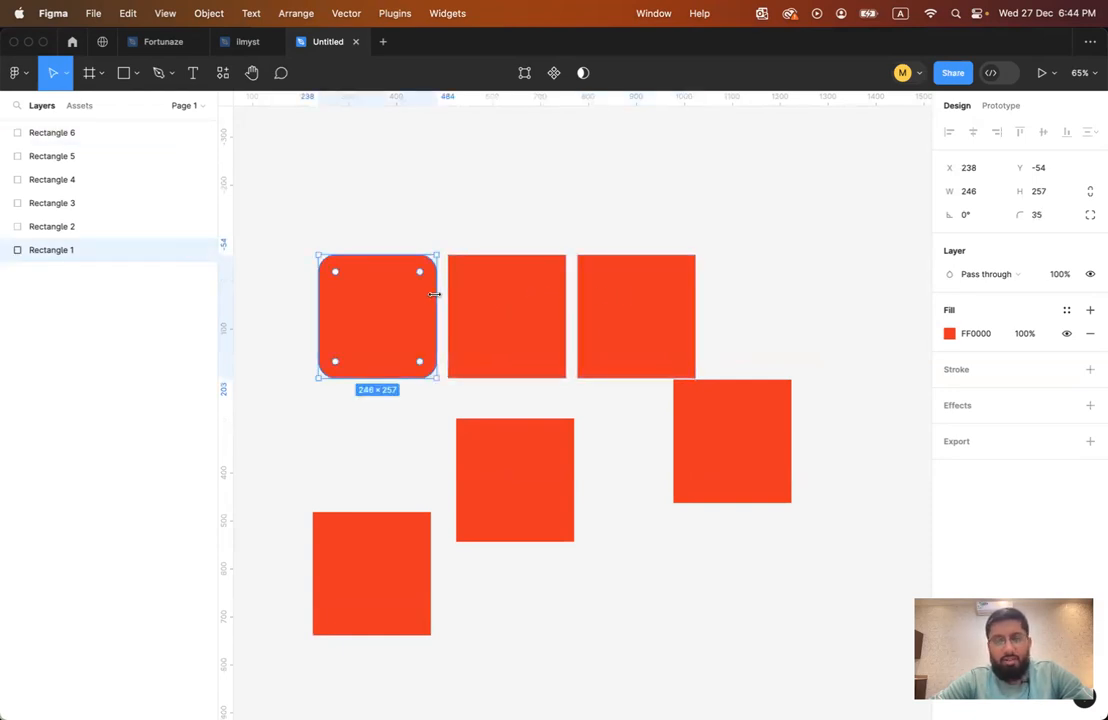
pyautogui.keyDown('shift'); pyautogui.click(491, 297); pyautogui.keyUp('shift')
pyautogui.keyDown('shift'); pyautogui.click(625, 307); pyautogui.keyUp('shift')
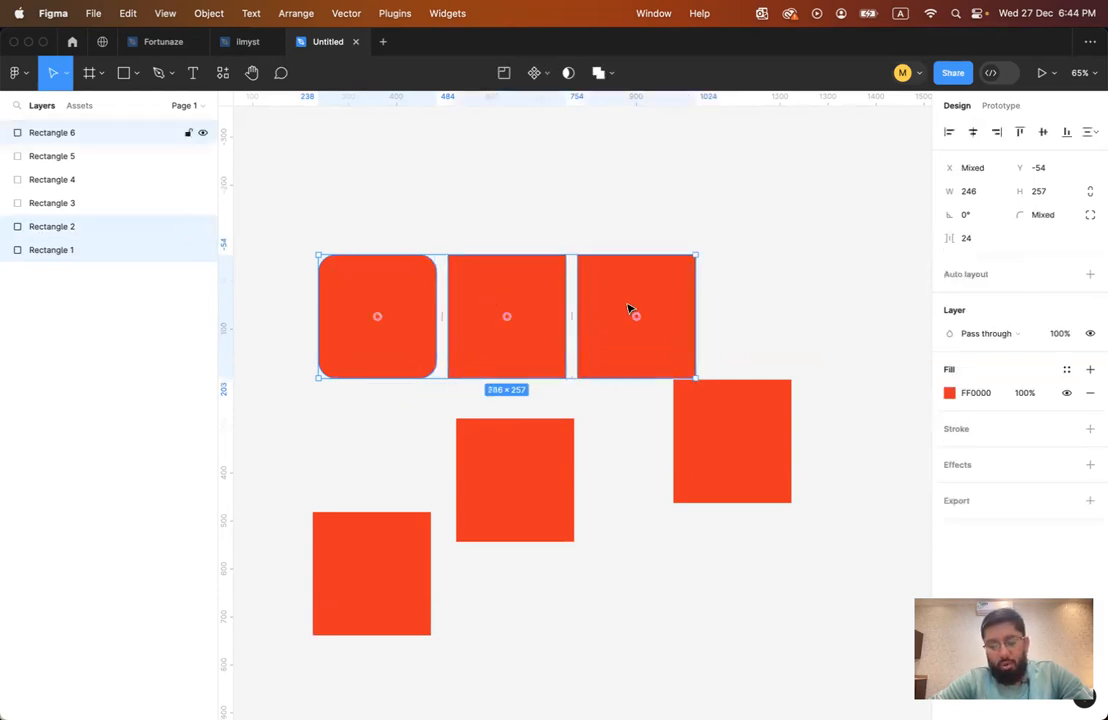
pyautogui.keyDown('shift'); pyautogui.click(532, 445); pyautogui.keyUp('shift')
pyautogui.keyDown('shift'); pyautogui.click(690, 433); pyautogui.keyUp('shift')
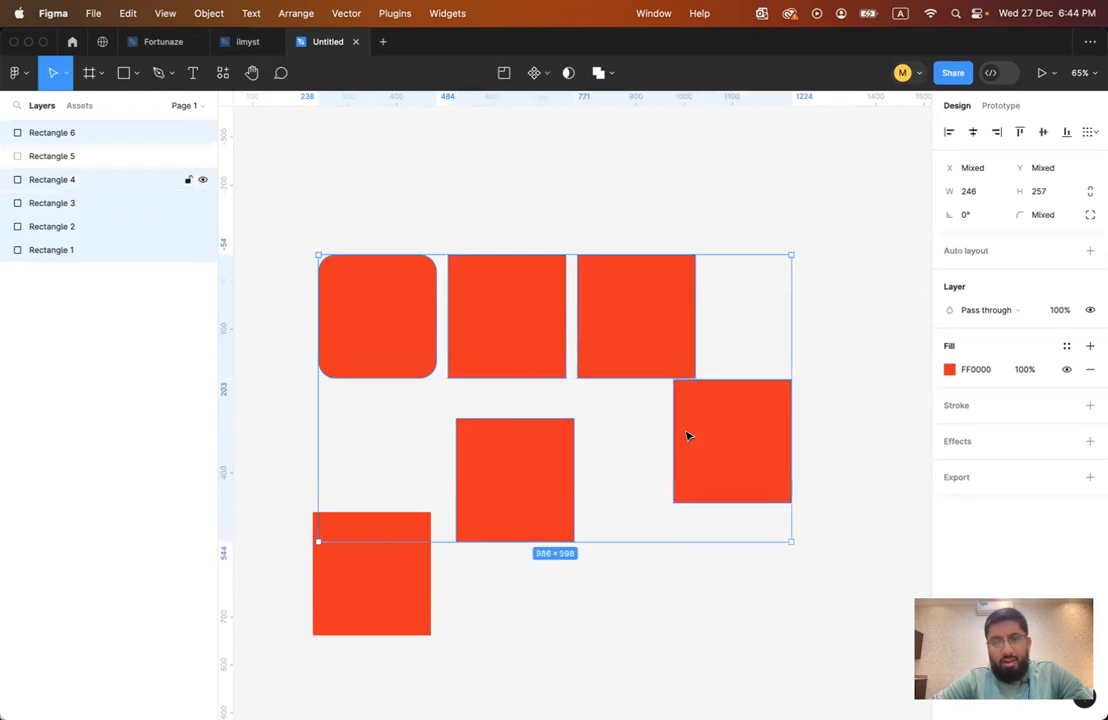
pyautogui.keyDown('shift'); pyautogui.click(393, 558); pyautogui.keyUp('shift')
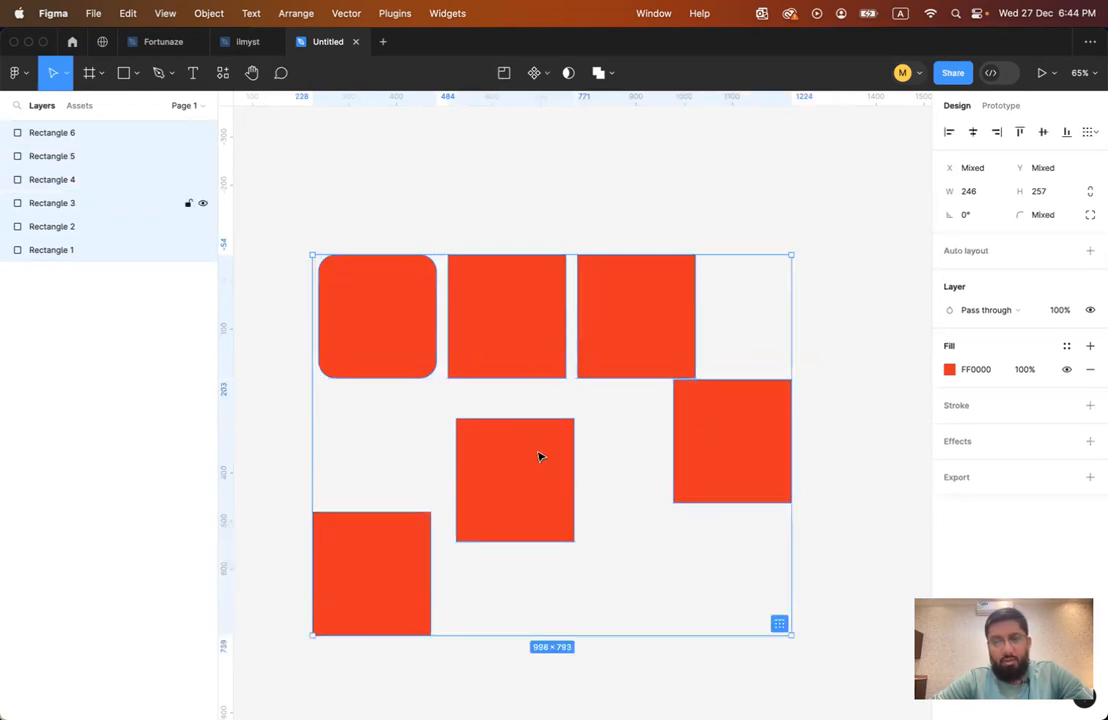
pyautogui.hscroll(-3, 540, 415)
pyautogui.scroll(-2, 540, 415)
pyautogui.hscroll(5, 560, 400)
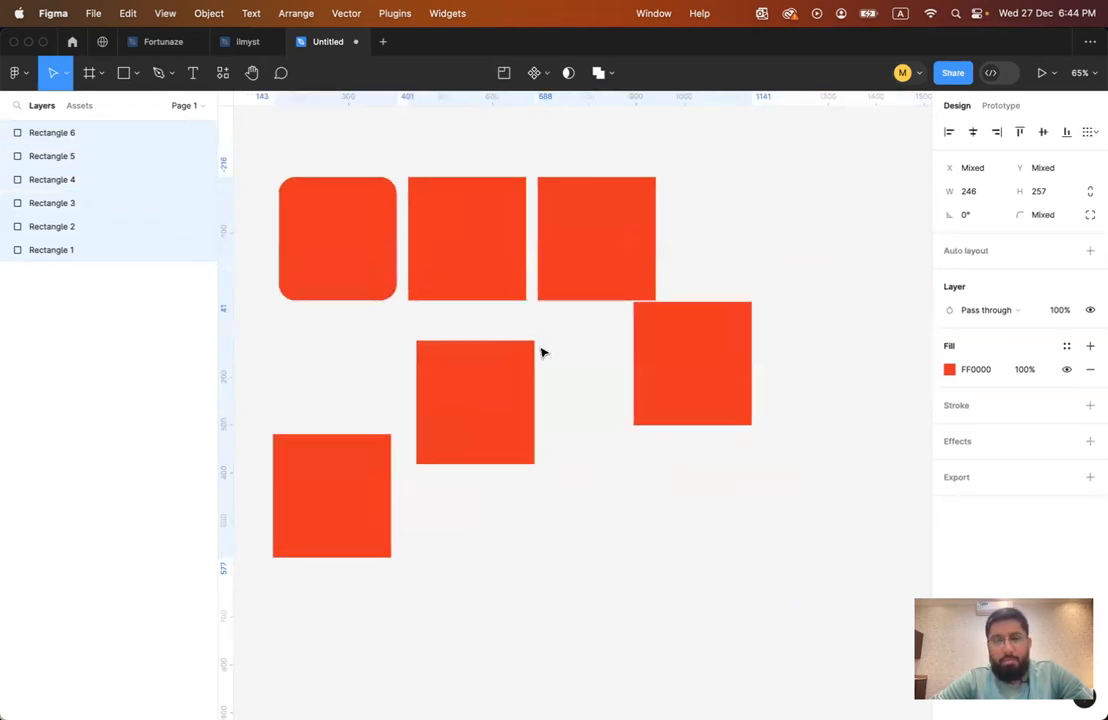
pyautogui.scroll(2, 542, 352)
pyautogui.hscroll(2, 542, 352)
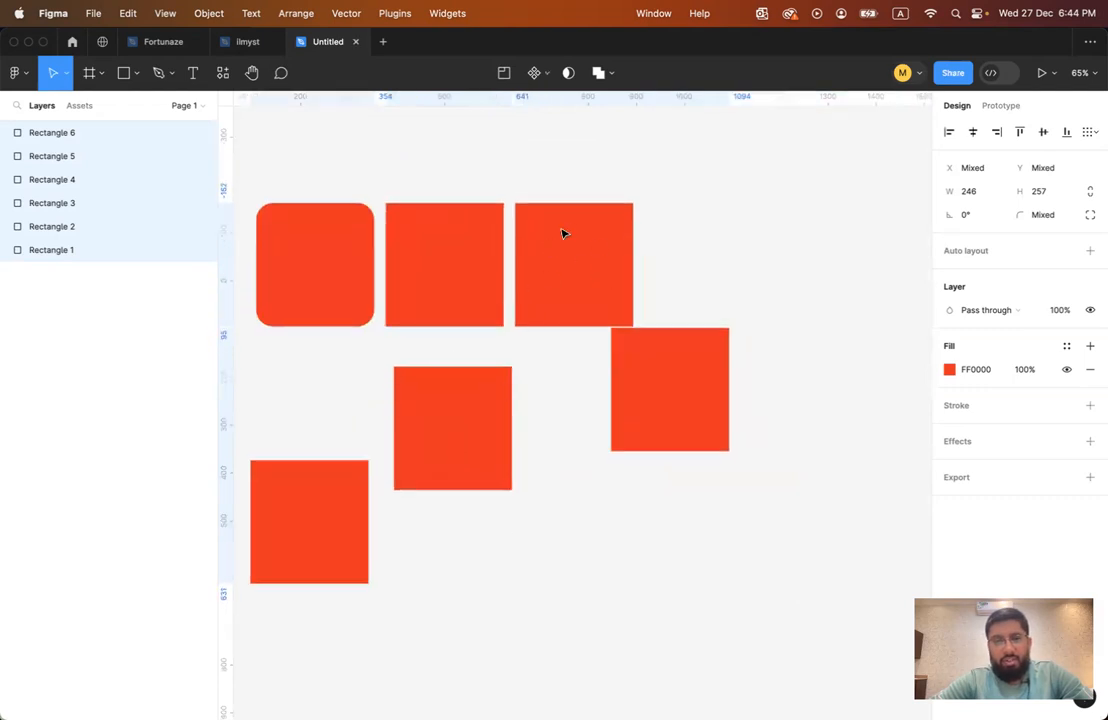
# Move five squares with the lower-middle one excluded from the selection, and add it back to move all six to X 203, Y -243
pyautogui.keyDown('shift'); pyautogui.click(456, 392); pyautogui.keyUp('shift')
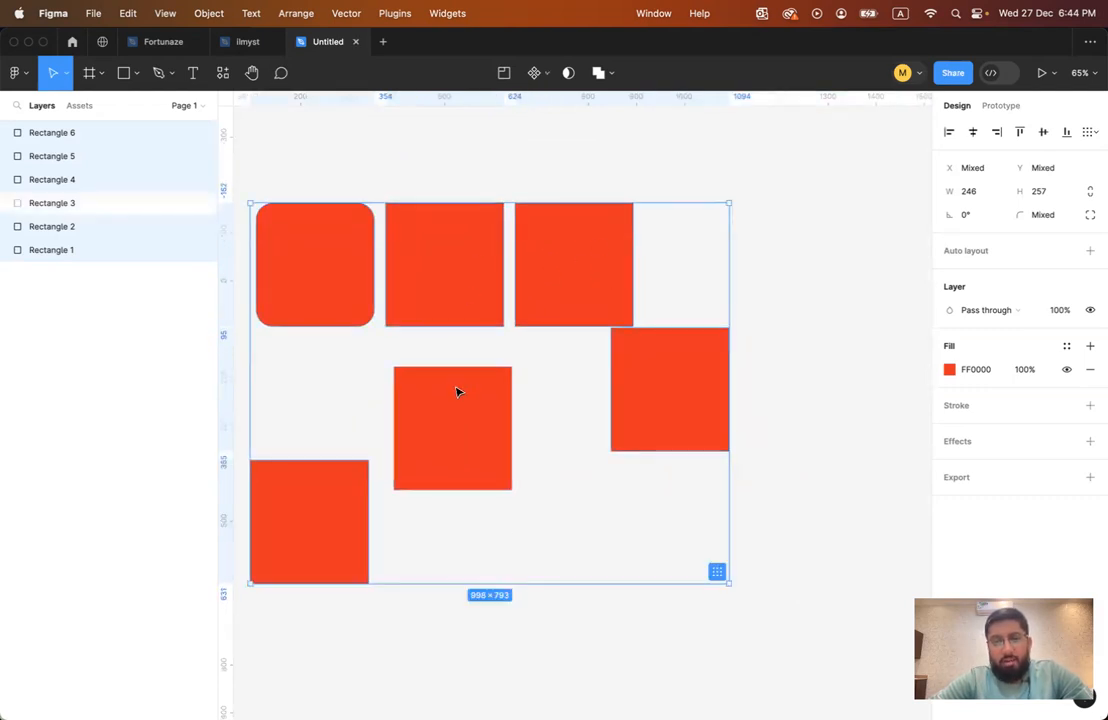
pyautogui.moveTo(470, 312); pyautogui.dragTo(421, 238)
pyautogui.keyDown('shift'); pyautogui.click(457, 447); pyautogui.keyUp('shift')
pyautogui.moveTo(457, 447); pyautogui.dragTo(491, 460)
pyautogui.moveTo(491, 399); pyautogui.dragTo(490, 396)
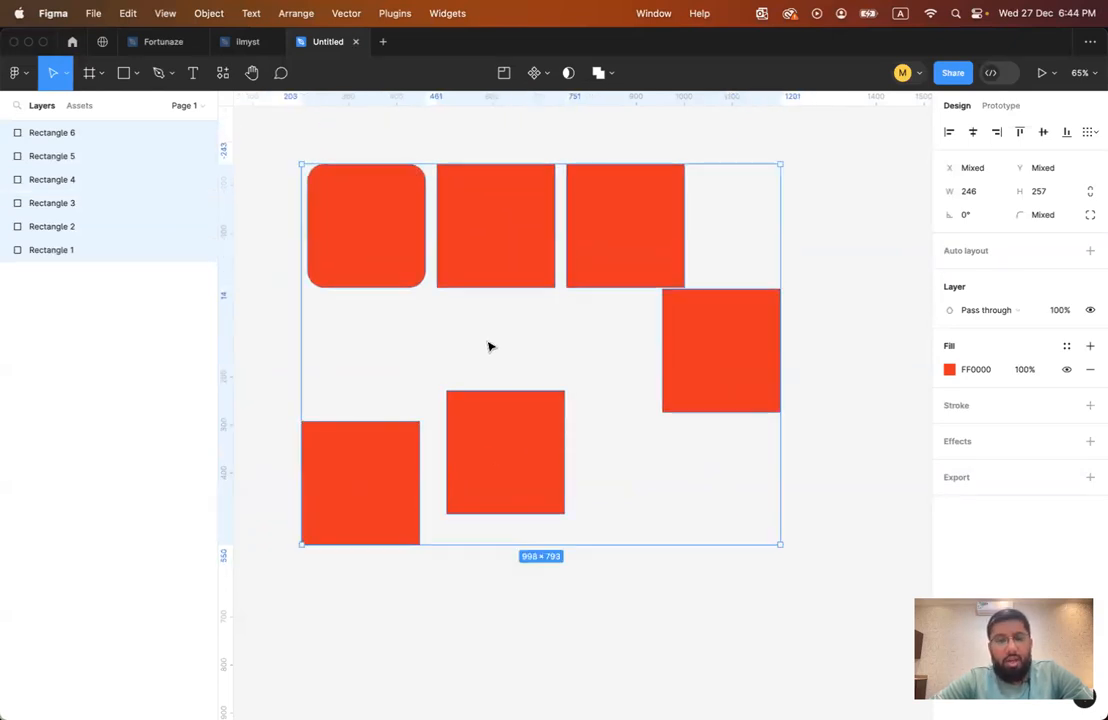
# Clear the selection, enclose all six squares in a selection marquee, and move them together
pyautogui.click(489, 347)
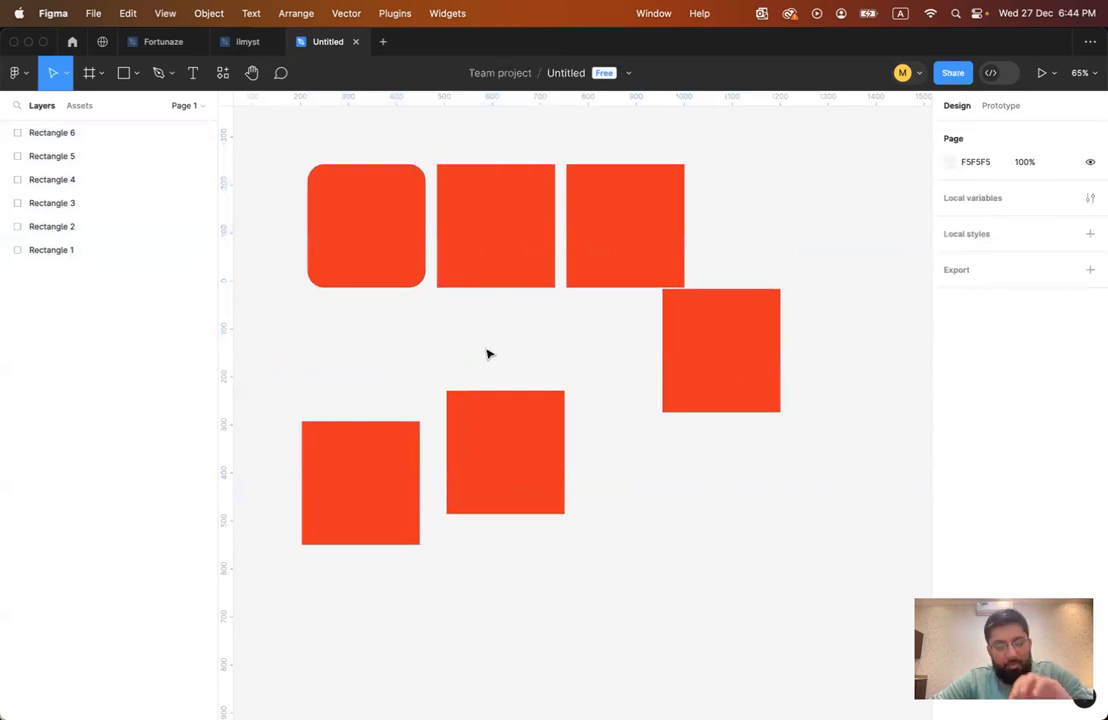
pyautogui.moveTo(268, 139); pyautogui.dragTo(647, 316)
pyautogui.moveTo(706, 487); pyautogui.dragTo(772, 559)
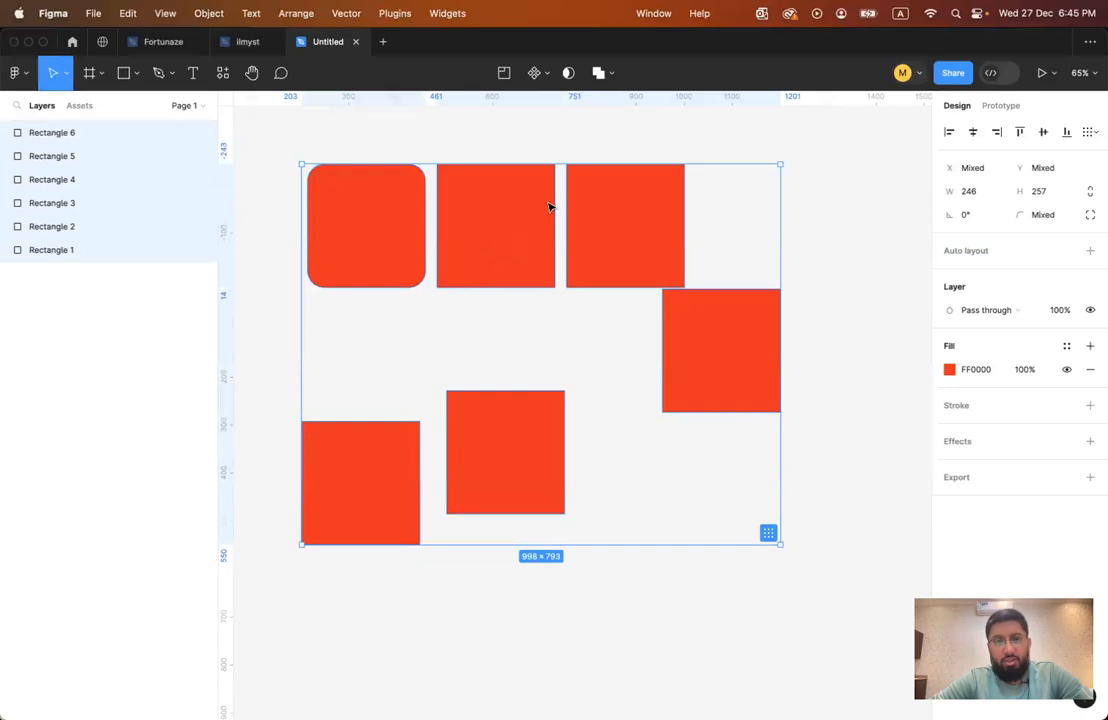
pyautogui.scroll(-4, 577, 327)
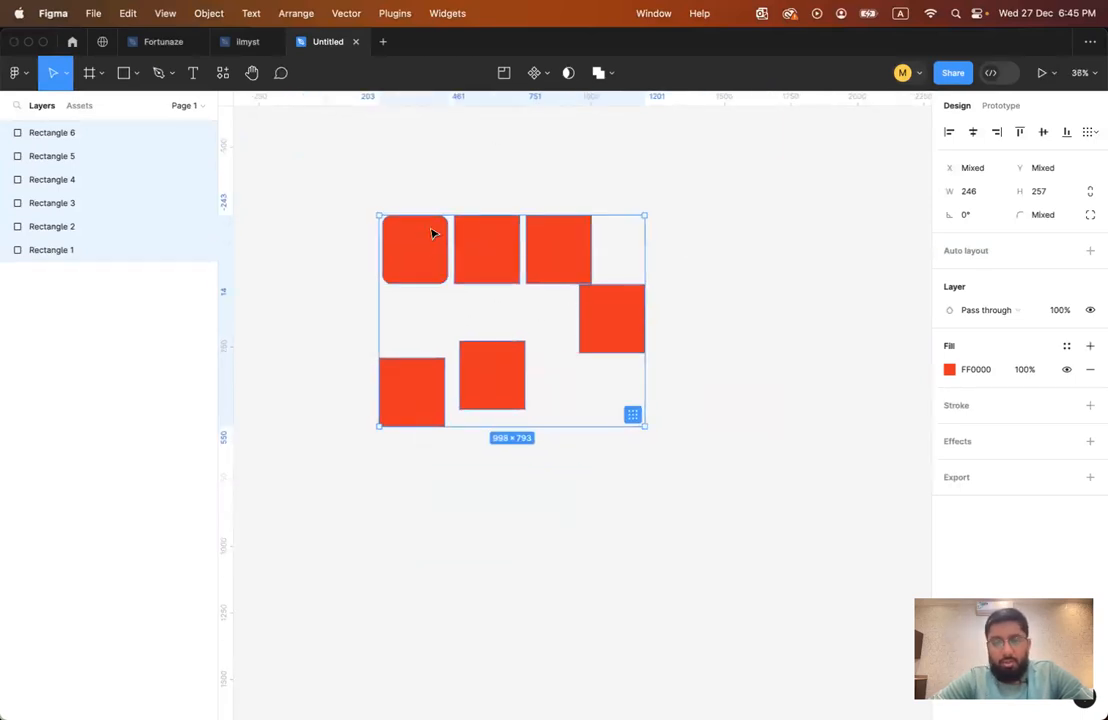
pyautogui.scroll(-1, 586, 317)
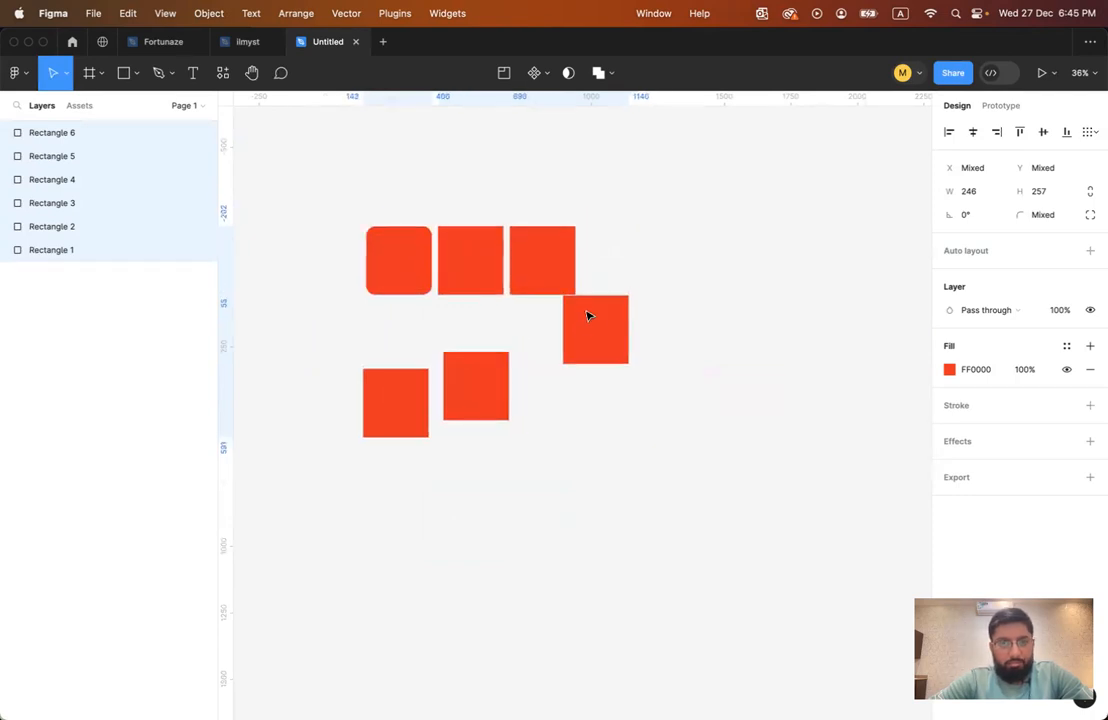